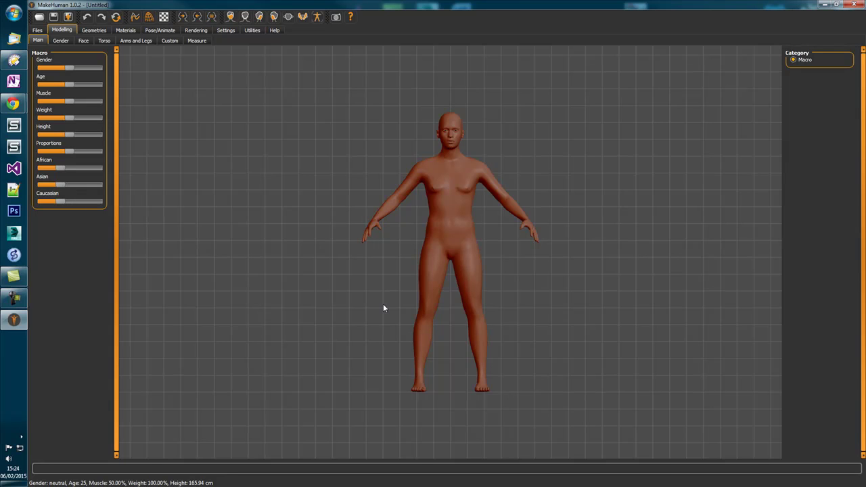
- Apply the male1591 proxy topology from the Geometries Topologies library to the default model
{"action": "left_click", "coordinate": [96, 31]}
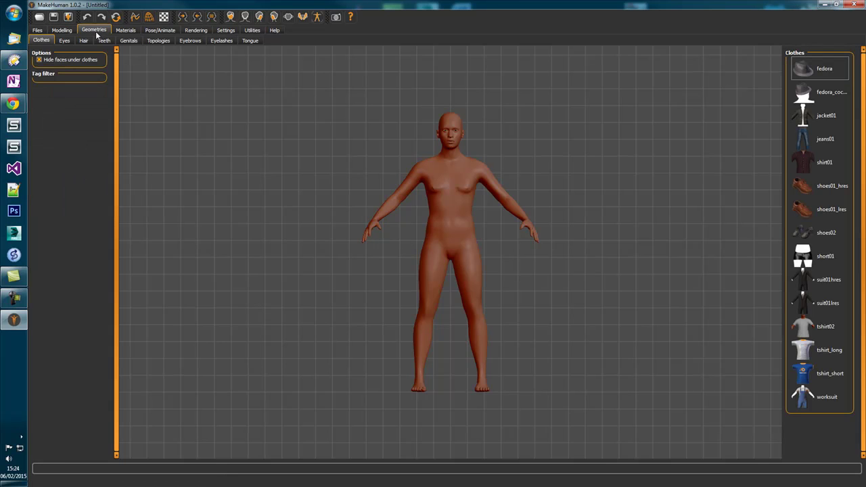
{"action": "left_click", "coordinate": [158, 42]}
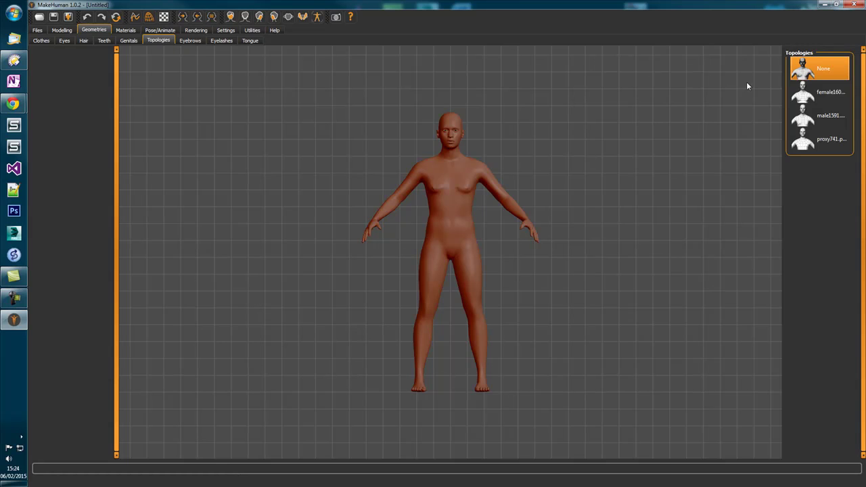
{"action": "left_click", "coordinate": [825, 116]}
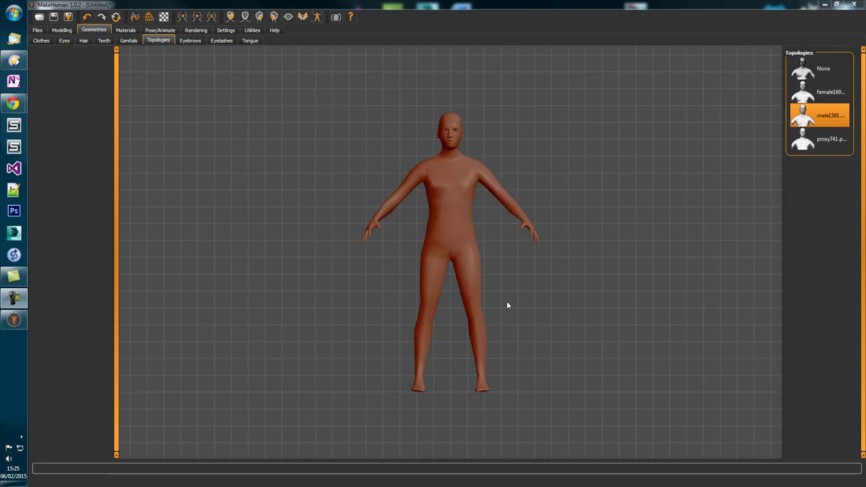
- Put the jeans01 jeans and the long-sleeved tshirt_long on the character
{"action": "left_click", "coordinate": [42, 40]}
{"action": "left_click", "coordinate": [821, 157]}
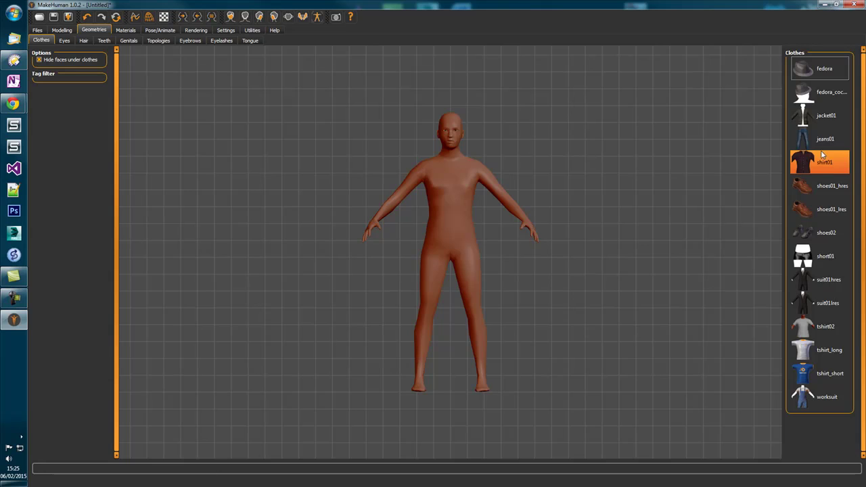
{"action": "left_click", "coordinate": [826, 140]}
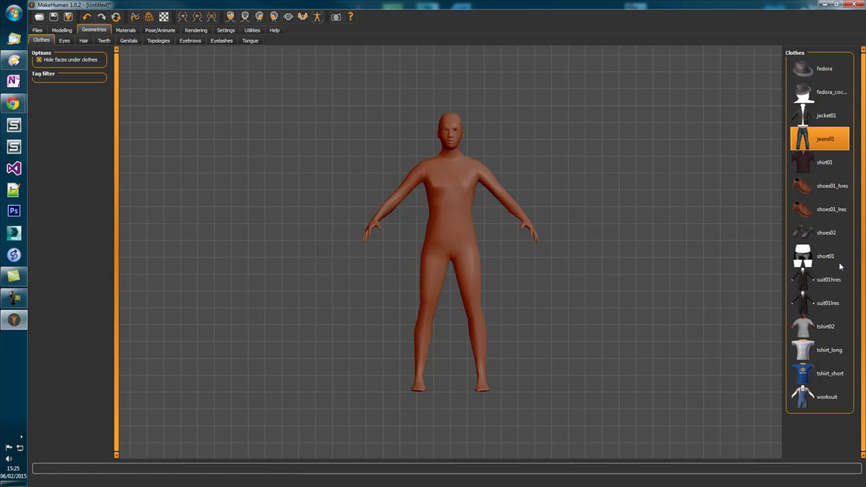
{"action": "left_click", "coordinate": [836, 347]}
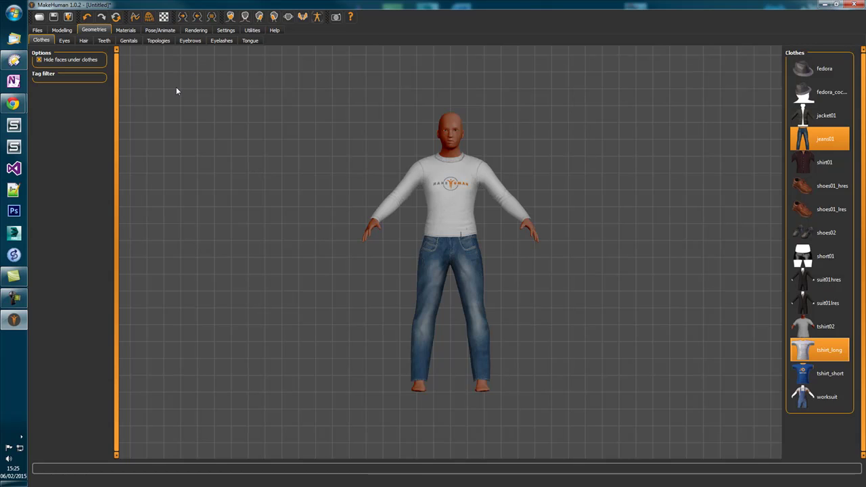
{"action": "left_click", "coordinate": [171, 32]}
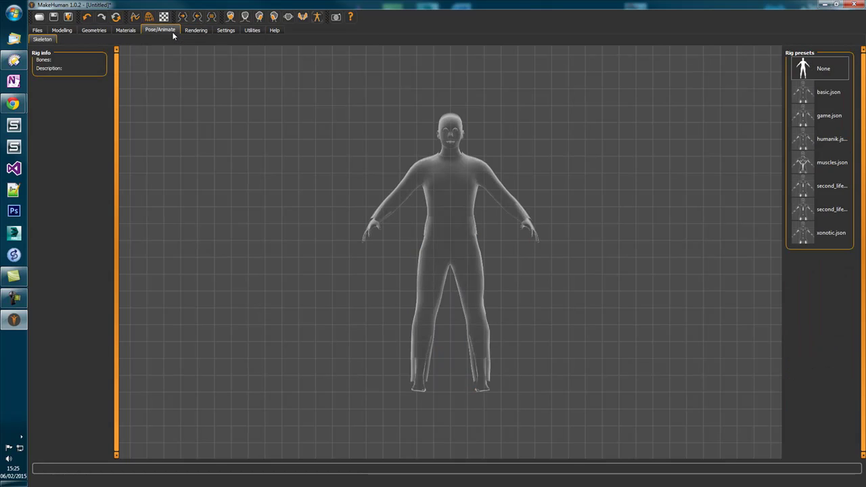
- Apply the game.json rig preset, a 32-bone minimal skeleton for games
{"action": "left_click", "coordinate": [826, 120]}
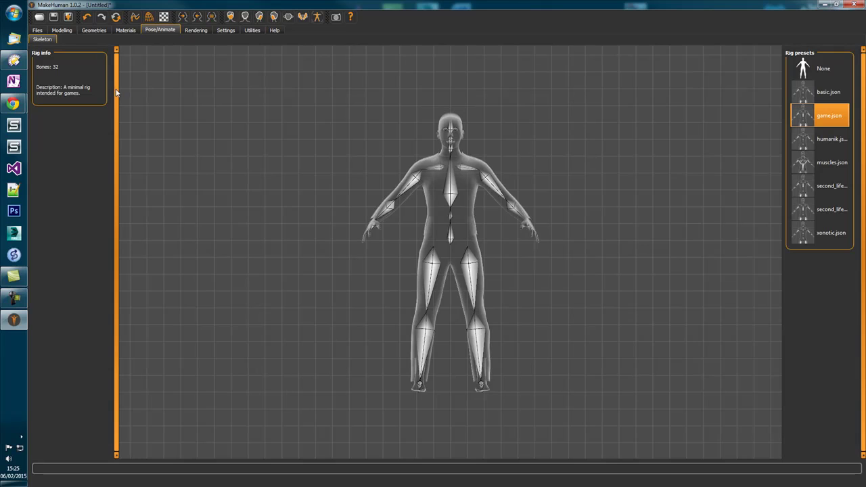
- Export the character as Collada file 'MyCharacter' into the MakeHuman Character folder
{"action": "left_click", "coordinate": [38, 30]}
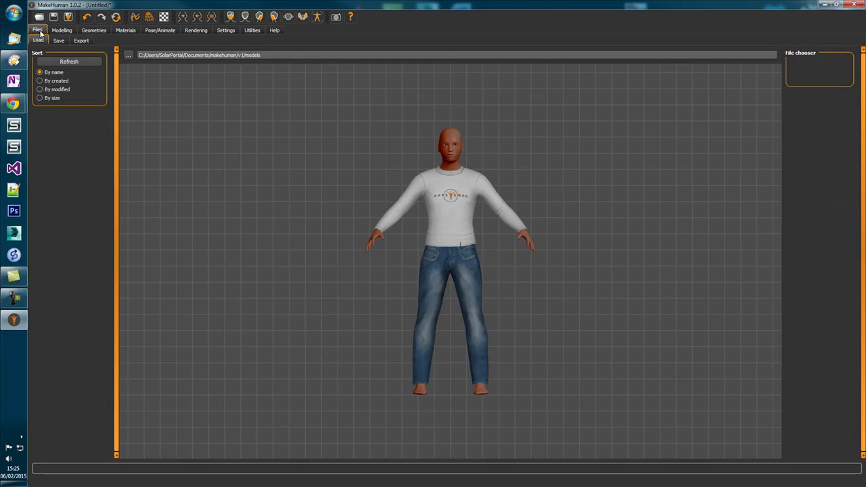
{"action": "left_click", "coordinate": [84, 41]}
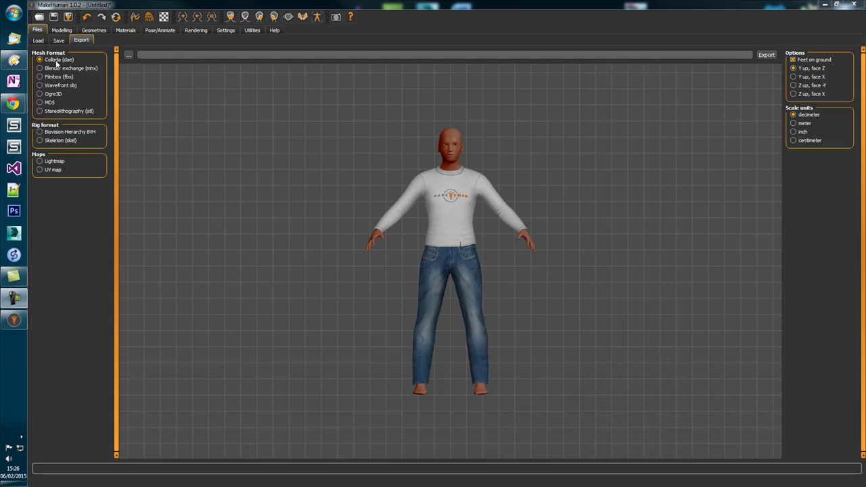
{"action": "left_click", "coordinate": [128, 55]}
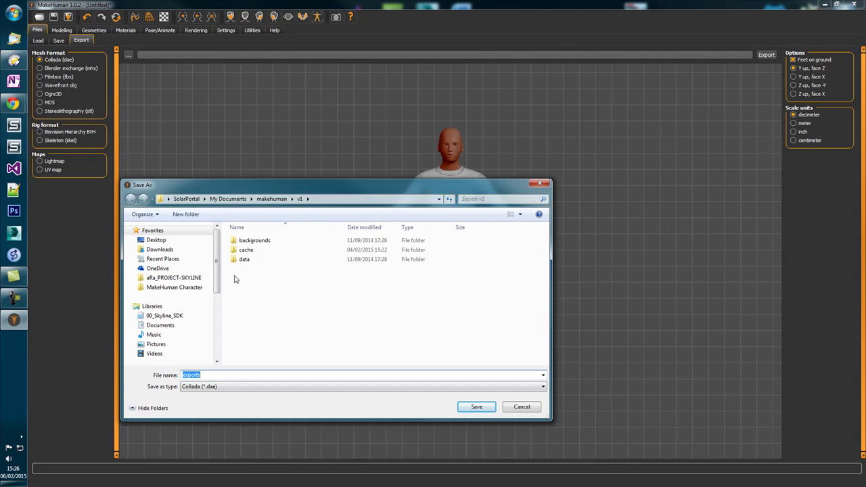
{"action": "left_click", "coordinate": [194, 288]}
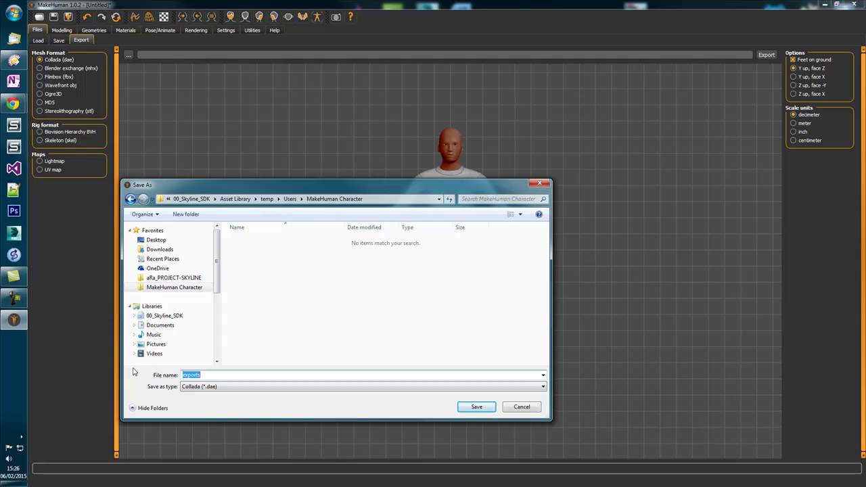
{"action": "type", "text": "MyCharacter"}
{"action": "left_click", "coordinate": [471, 407]}
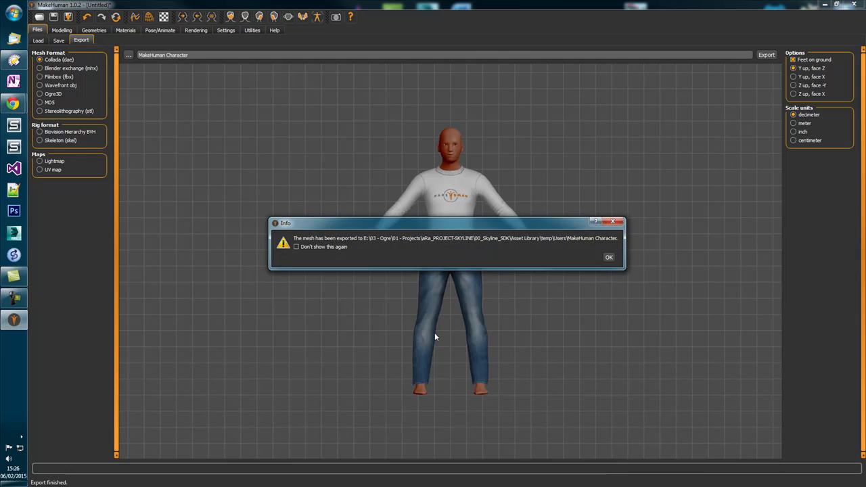
{"action": "left_click", "coordinate": [608, 258]}
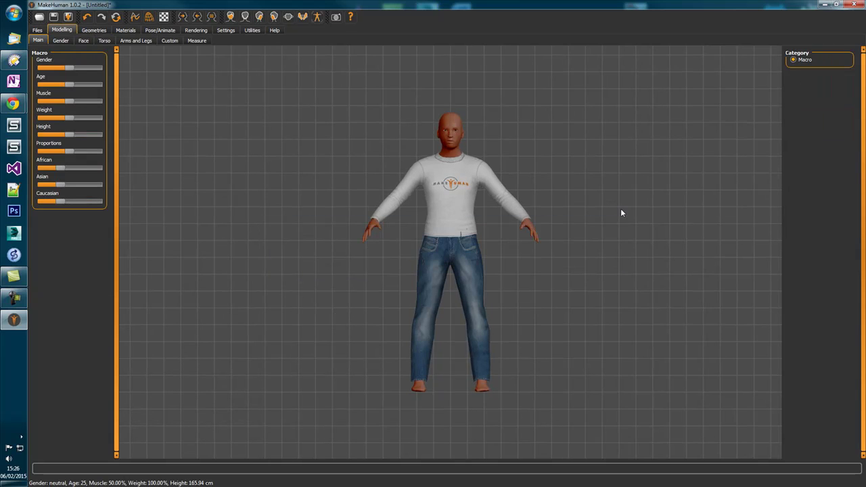
- Minimize MakeHuman and Directory Opus, then launch Blender from its desktop icon
{"action": "left_click", "coordinate": [823, 4]}
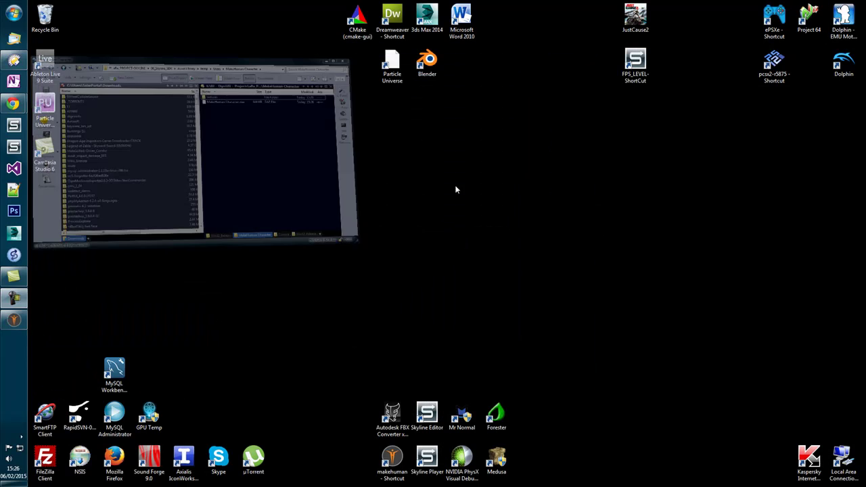
{"action": "left_click", "coordinate": [555, 60]}
{"action": "double_click", "coordinate": [428, 62]}
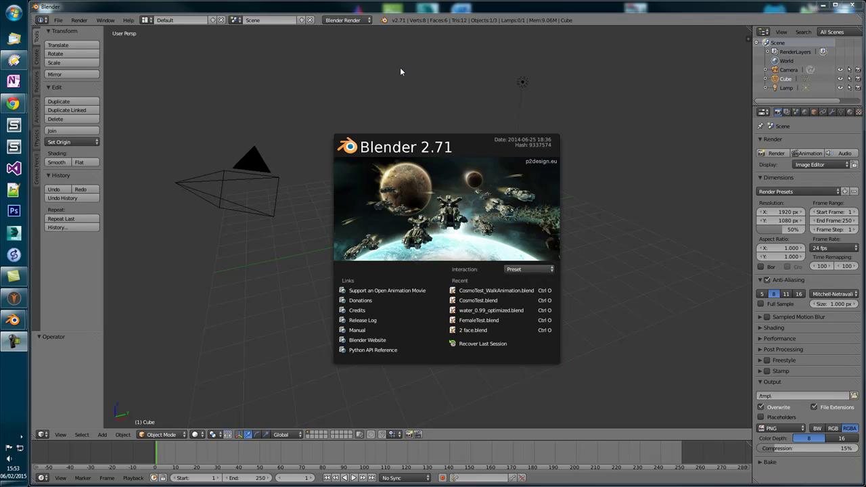
- Dismiss the splash screen and delete the default camera, cube and lamp
{"action": "left_click", "coordinate": [401, 72]}
{"action": "right_click", "coordinate": [250, 169]}
{"action": "key", "text": "x"}
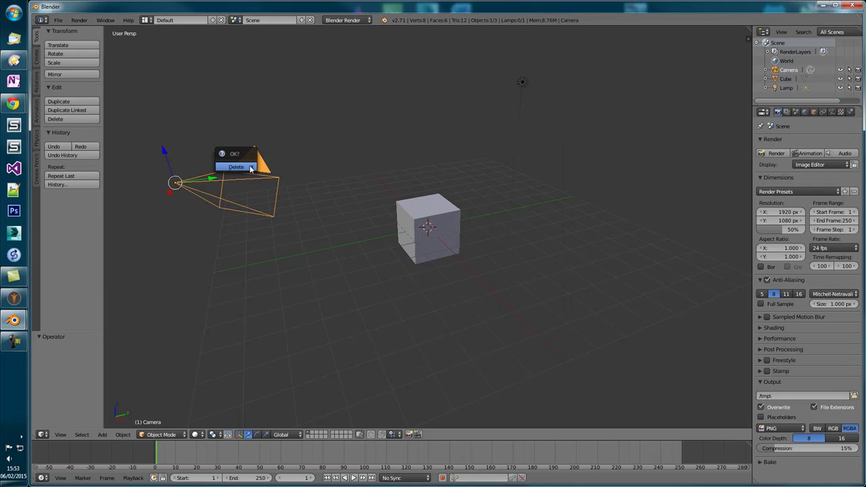
{"action": "left_click", "coordinate": [252, 170]}
{"action": "right_click", "coordinate": [424, 227]}
{"action": "key", "text": "x"}
{"action": "left_click", "coordinate": [424, 228]}
{"action": "right_click", "coordinate": [521, 82]}
{"action": "key", "text": "x"}
{"action": "left_click", "coordinate": [515, 82]}
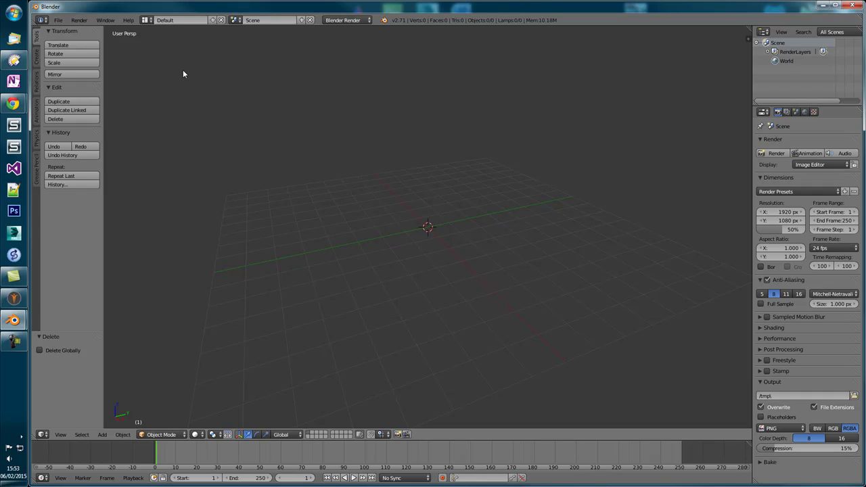
- Start a Collada import, select MakeHuman Character.dae from its bookmarked folder, and tick Import Units
{"action": "left_click", "coordinate": [58, 19]}
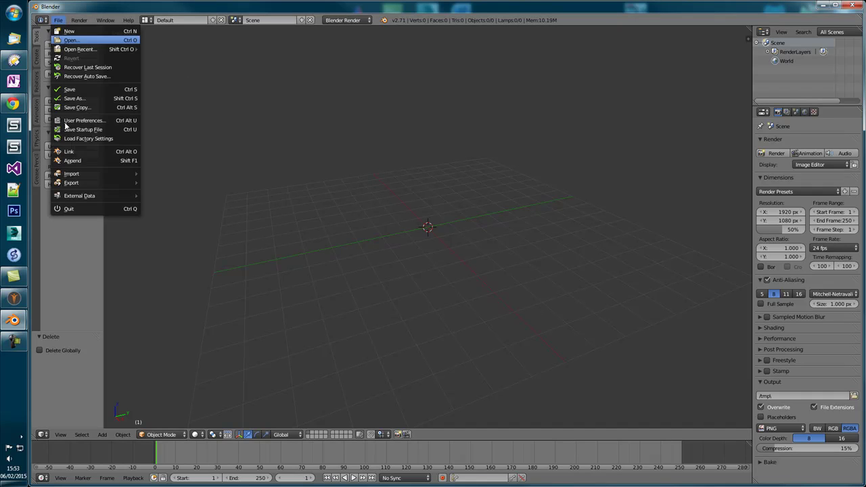
{"action": "mouse_move", "coordinate": [70, 175]}
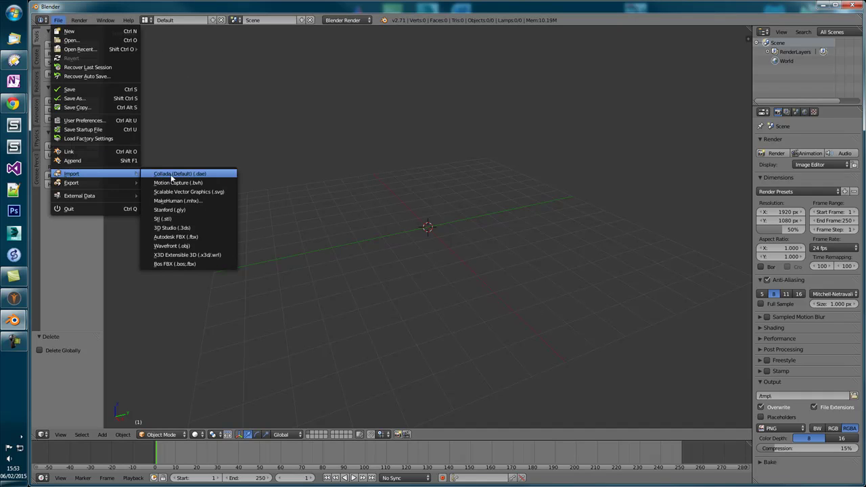
{"action": "left_click", "coordinate": [215, 173]}
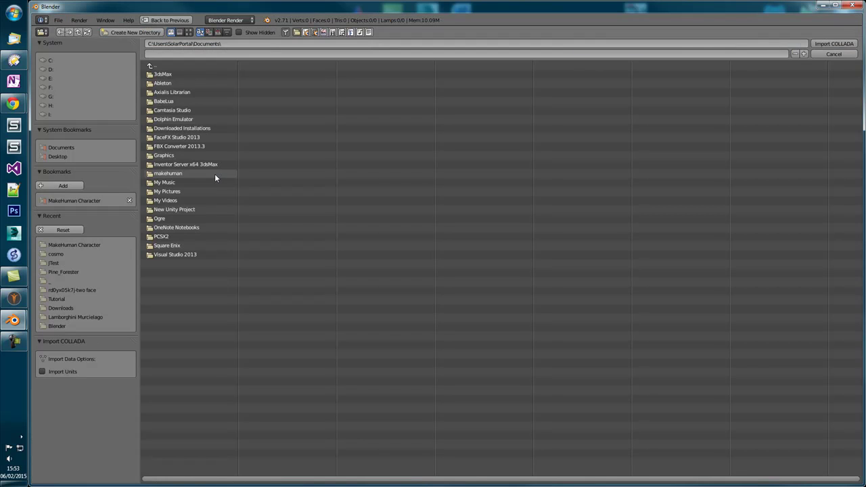
{"action": "left_click", "coordinate": [91, 200]}
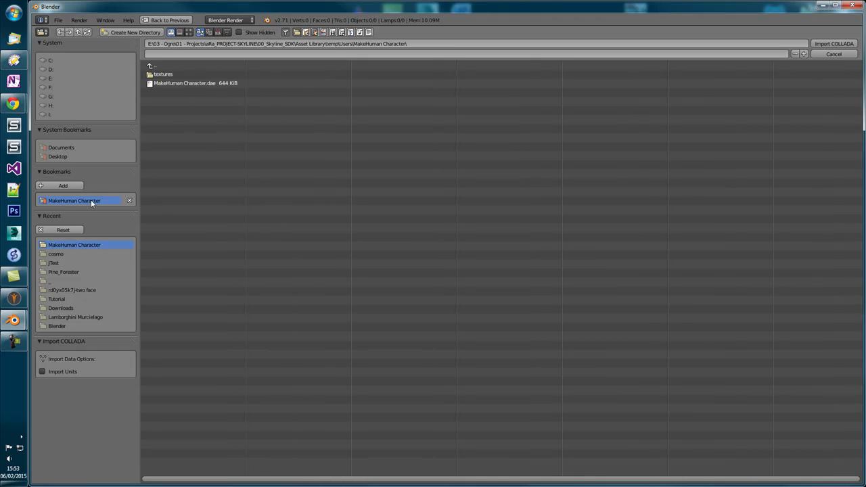
{"action": "left_click", "coordinate": [181, 85]}
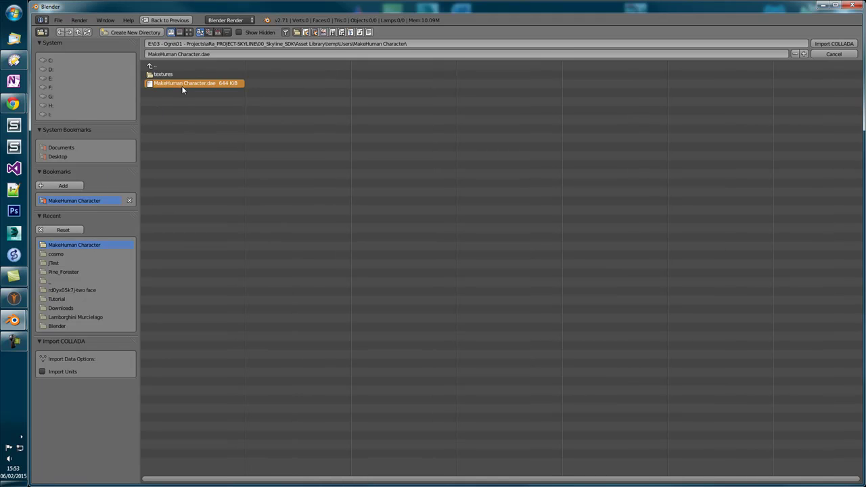
{"action": "left_click", "coordinate": [53, 375]}
- Import MakeHuman Character.dae and orbit and zoom to inspect the clothed character
{"action": "left_click", "coordinate": [838, 44]}
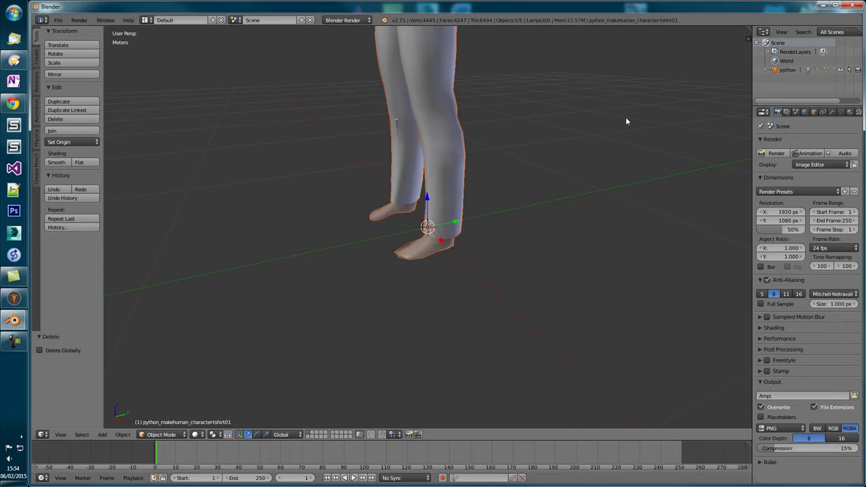
{"action": "middle_click_drag", "start_coordinate": [354, 224], "coordinate": [435, 141]}
{"action": "scroll", "coordinate": [435, 141], "scroll_direction": "down", "scroll_amount": 3}
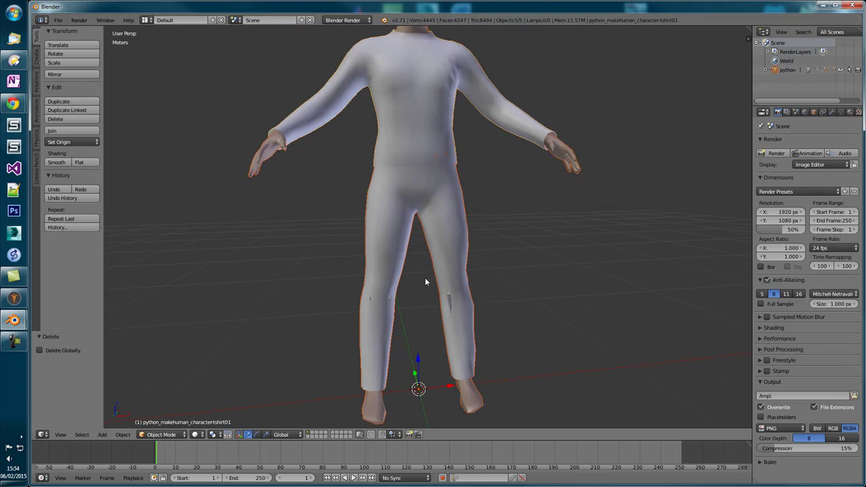
{"action": "scroll", "coordinate": [440, 186], "scroll_direction": "up", "scroll_amount": 3}
{"action": "scroll", "coordinate": [444, 231], "scroll_direction": "down", "scroll_amount": 3}
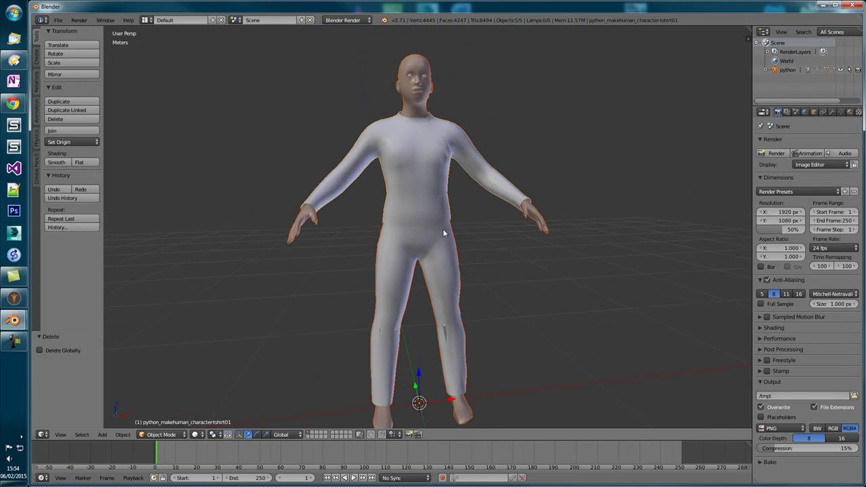
{"action": "middle_click_drag", "start_coordinate": [433, 253], "coordinate": [386, 191]}
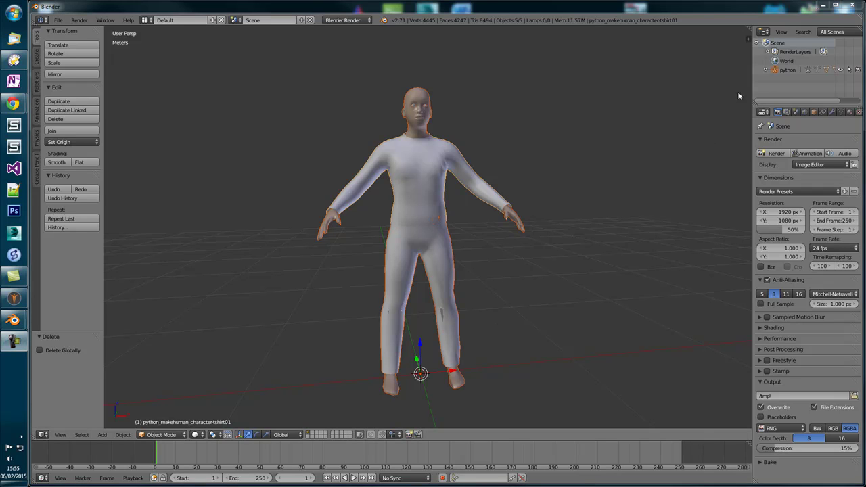
- Select the python Armature, enter Edit Mode, and enable X-Ray in its armature data settings
{"action": "left_click", "coordinate": [767, 72]}
{"action": "left_click", "coordinate": [797, 88]}
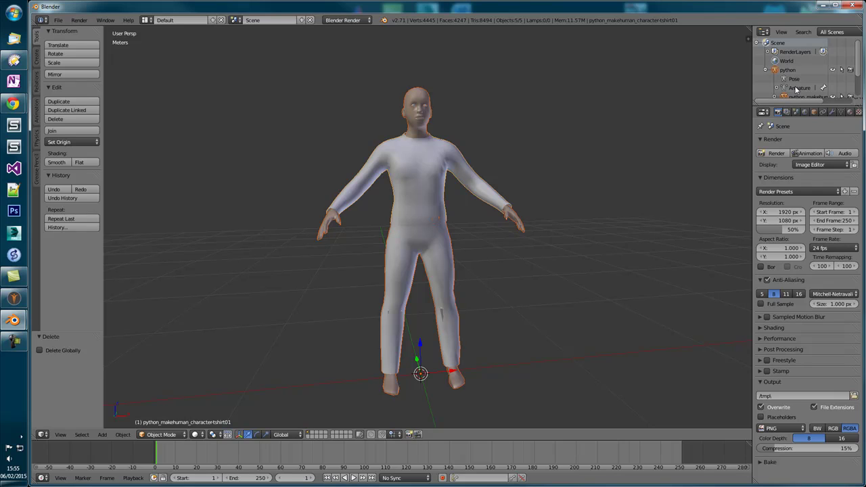
{"action": "key", "text": "Tab"}
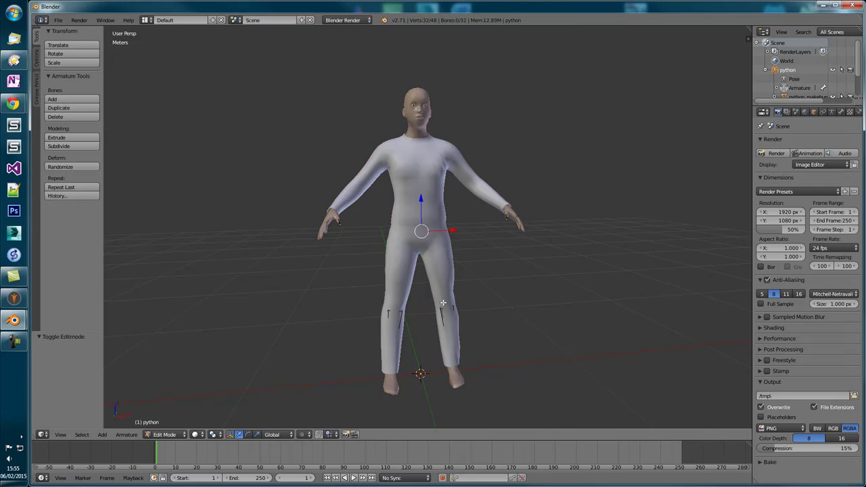
{"action": "left_click", "coordinate": [833, 114]}
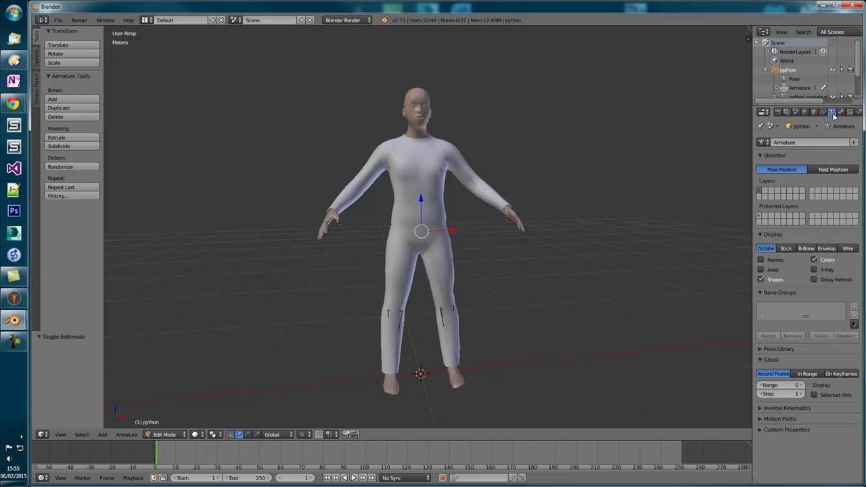
{"action": "left_click", "coordinate": [827, 271]}
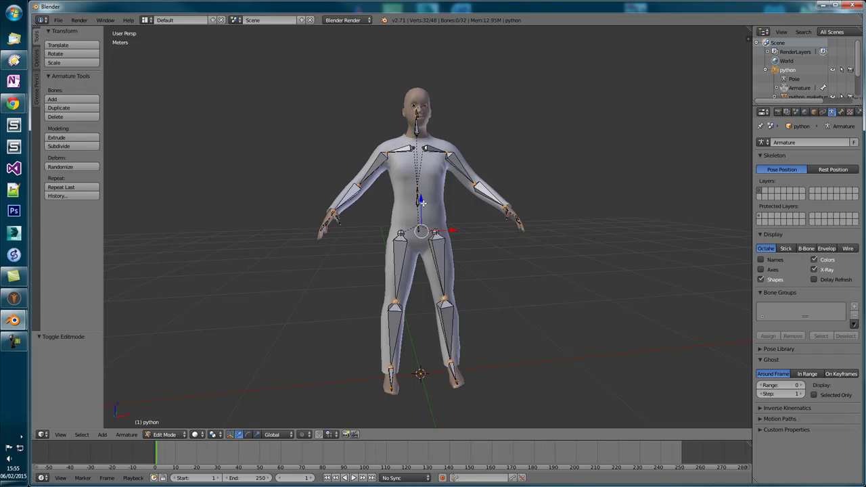
{"action": "left_click", "coordinate": [146, 19]}
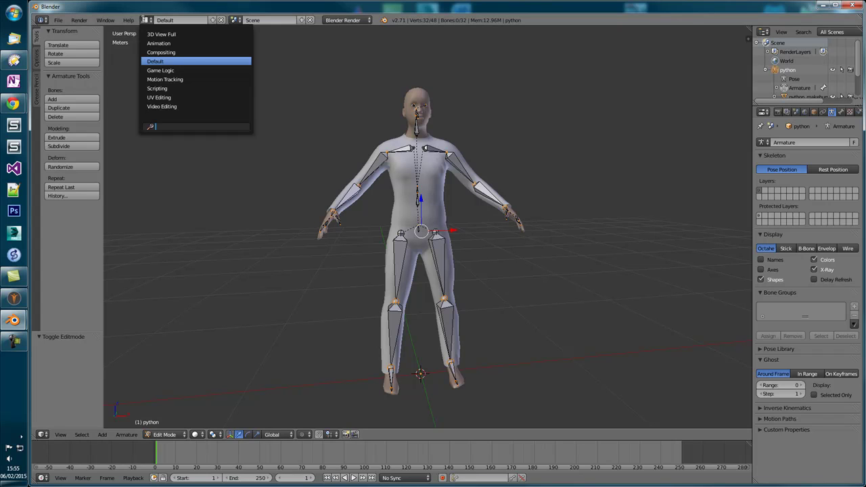